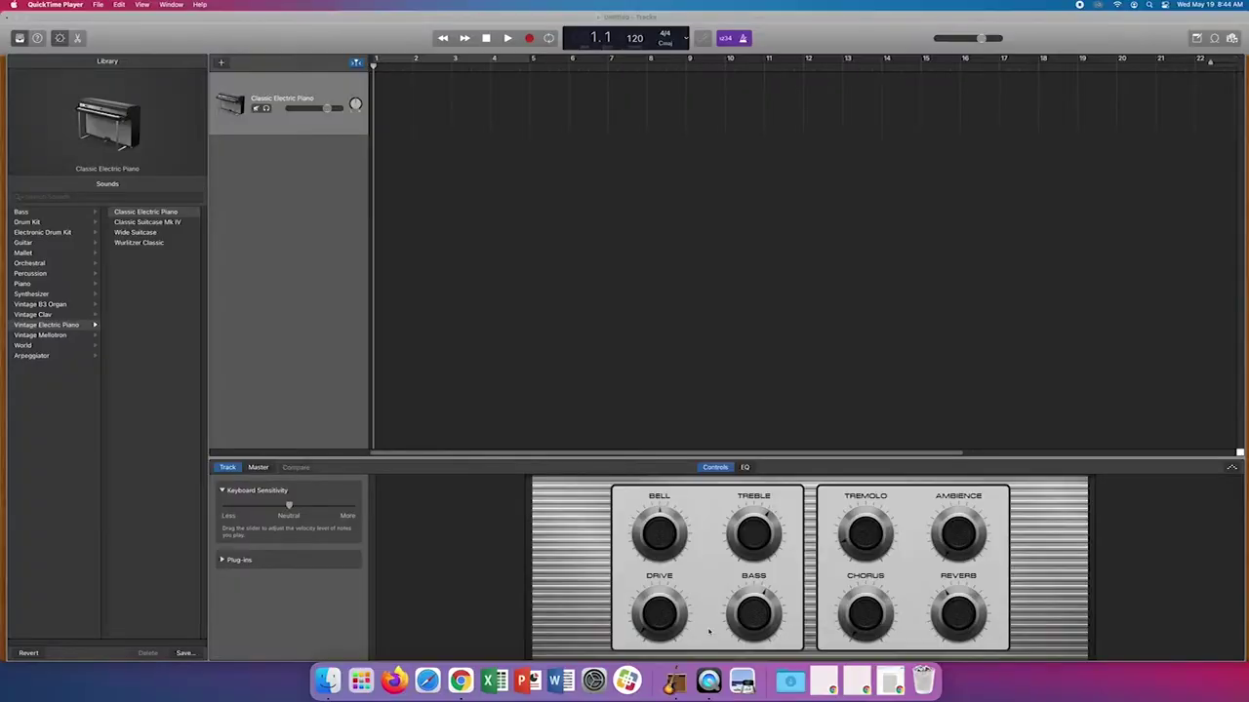
Add a new software-instrument track and show the Musical Typing keyboard (Cmd-K)
click(222, 65)
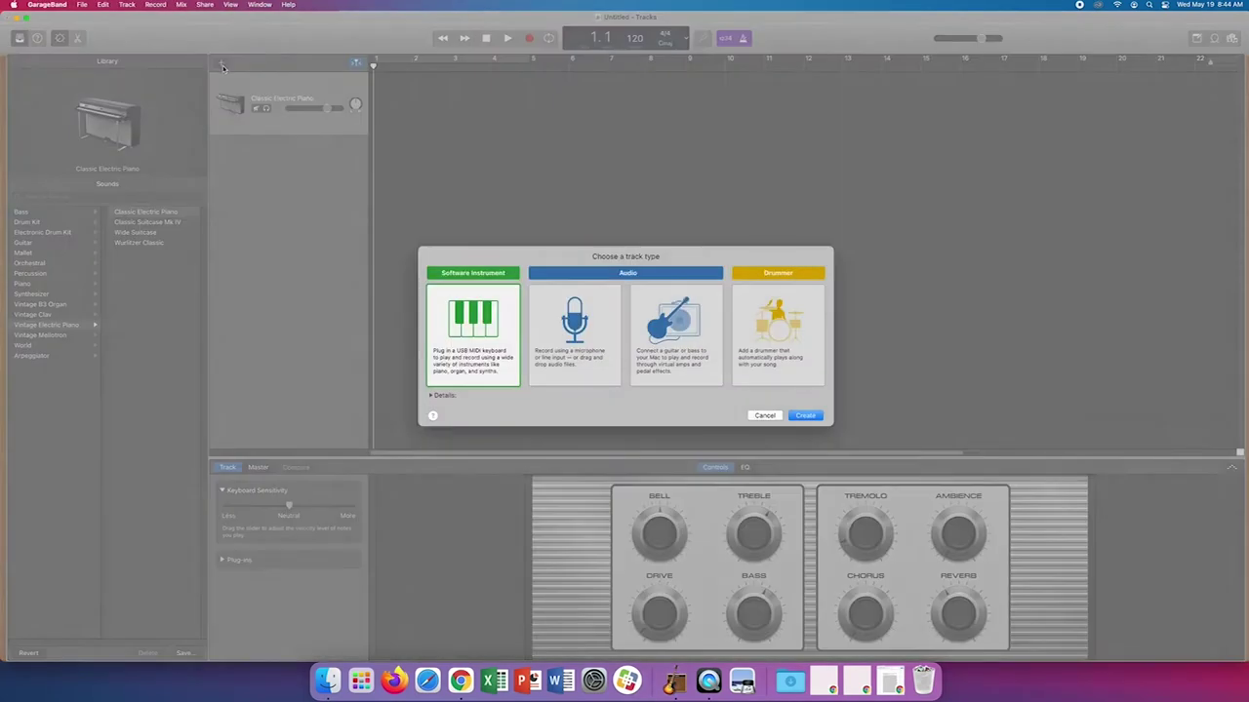
double_click(472, 341)
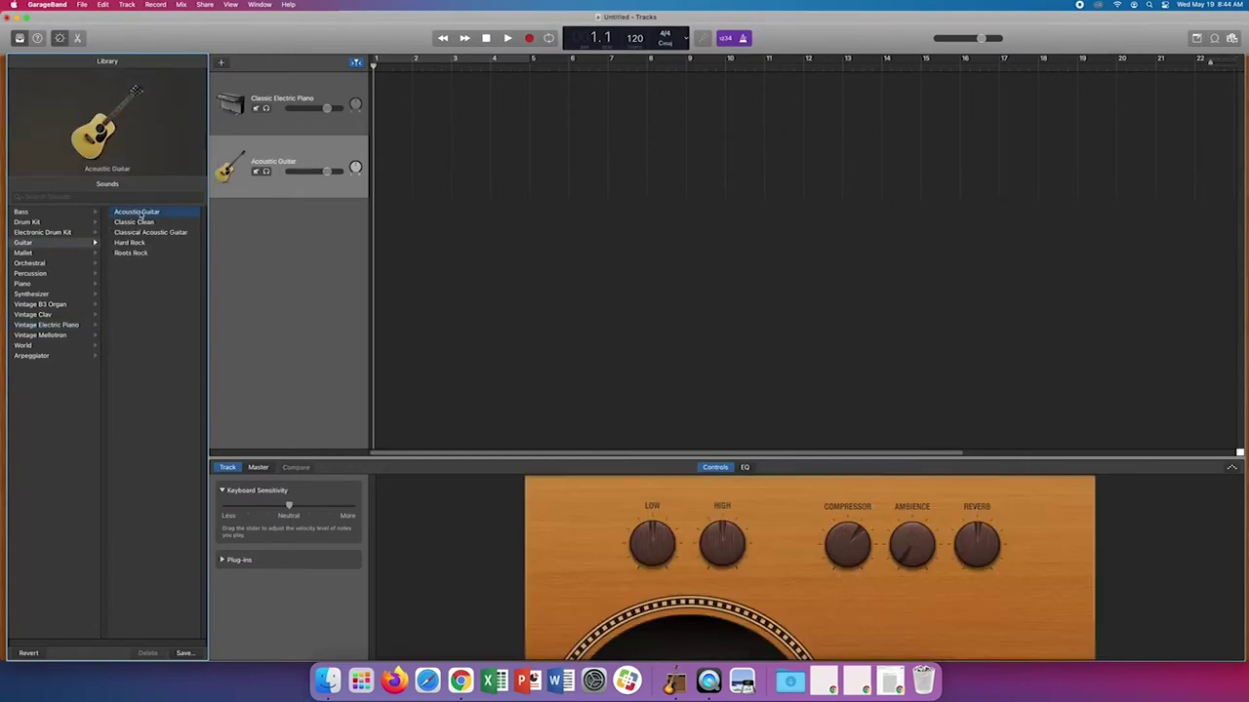
key(super+k)
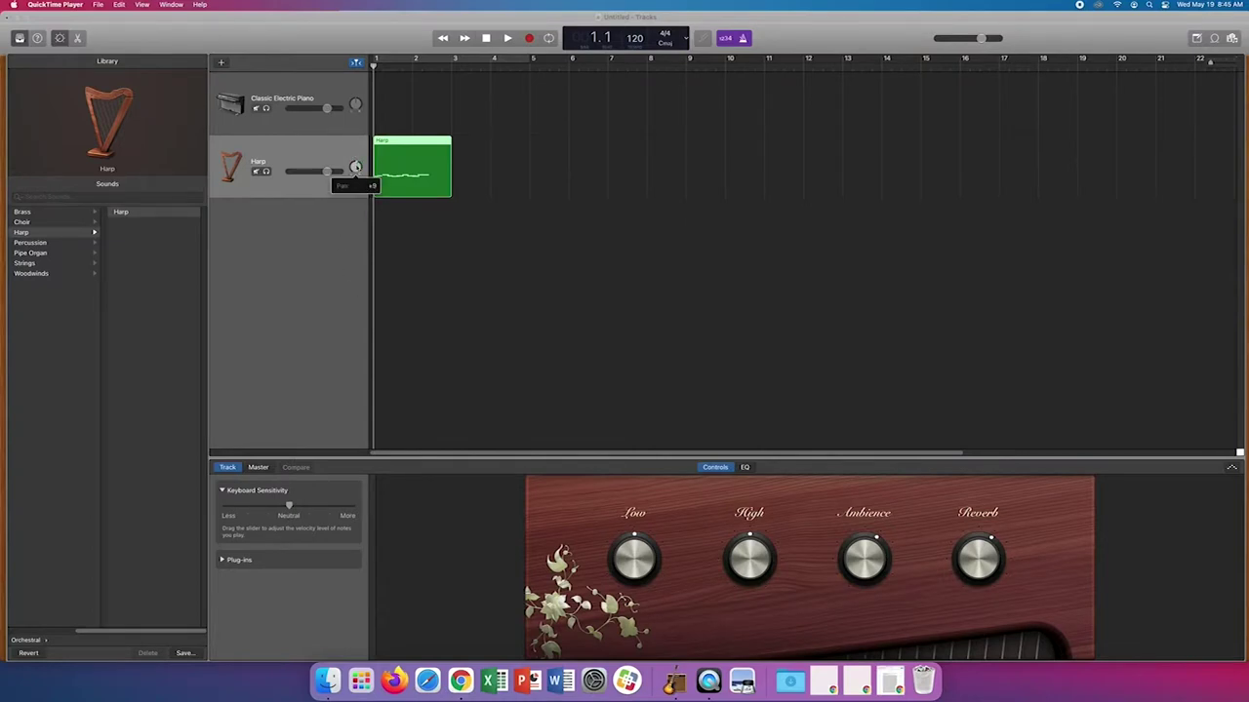
Create another software instrument track to hold the Harp sound
click(369, 214)
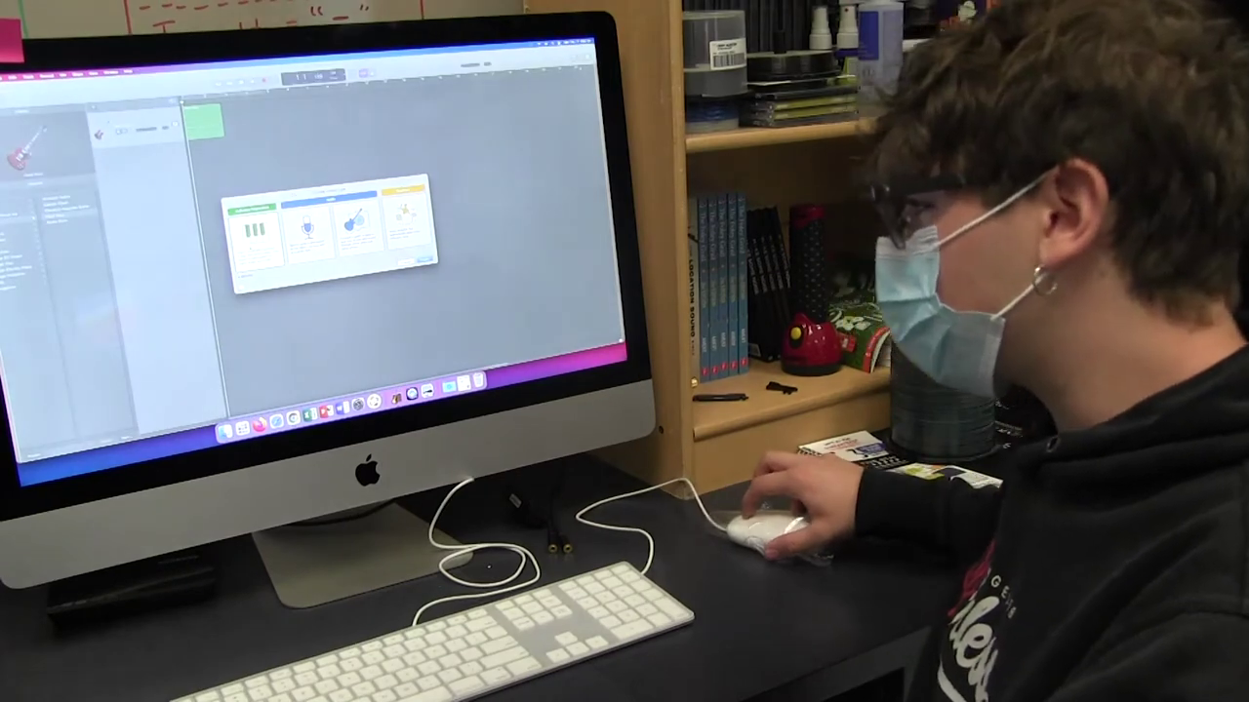
double_click(251, 234)
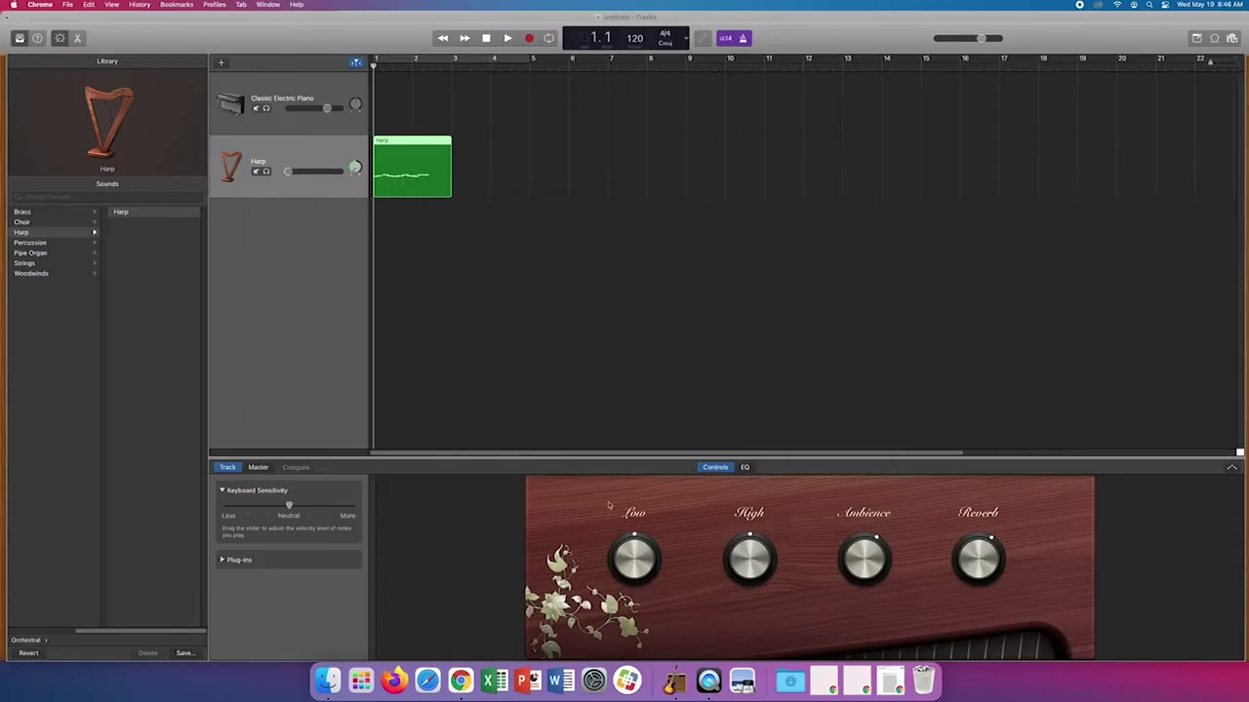
Trim the Harp region shorter, loop it to repeat twice, and open its editing options
drag(452, 190, 427, 191)
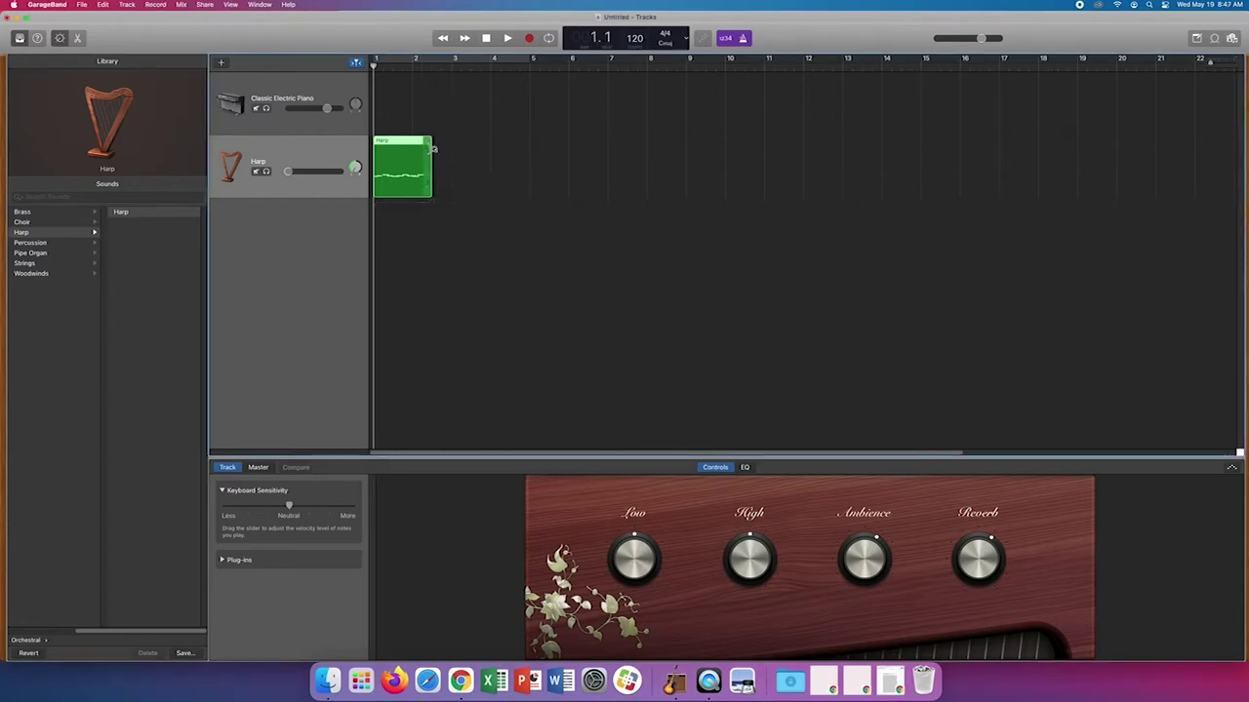
drag(430, 148, 487, 155)
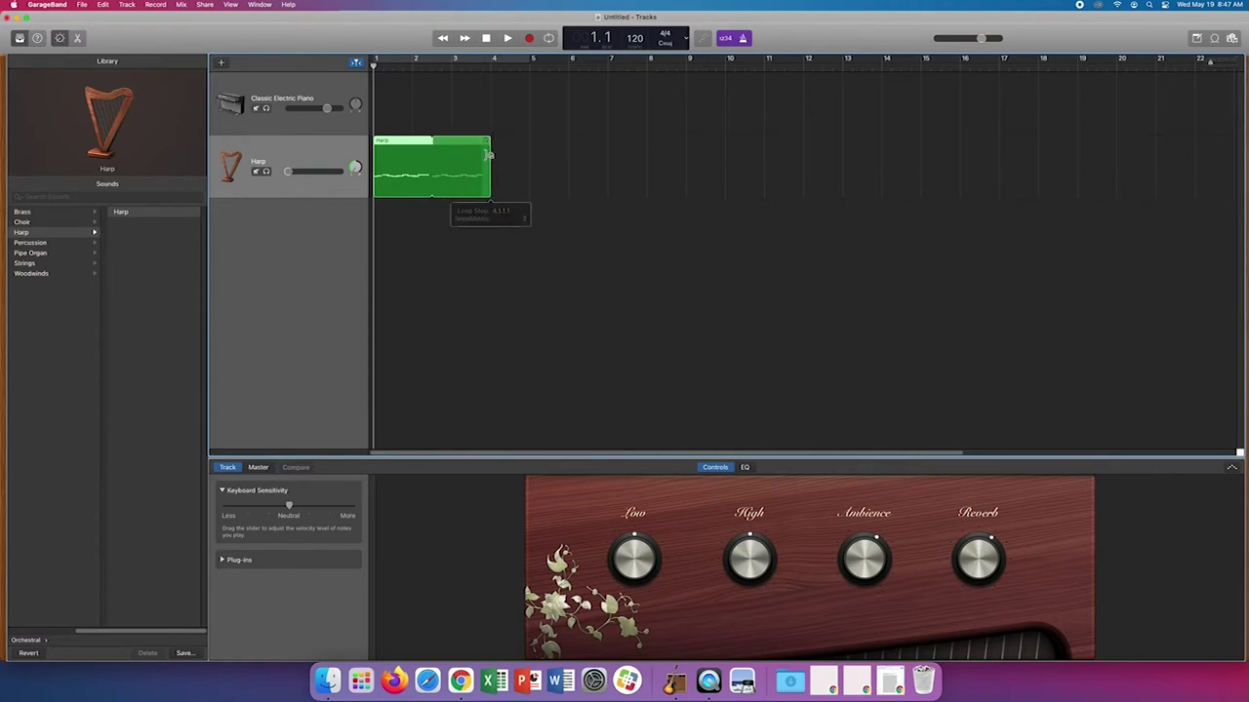
right_click(457, 166)
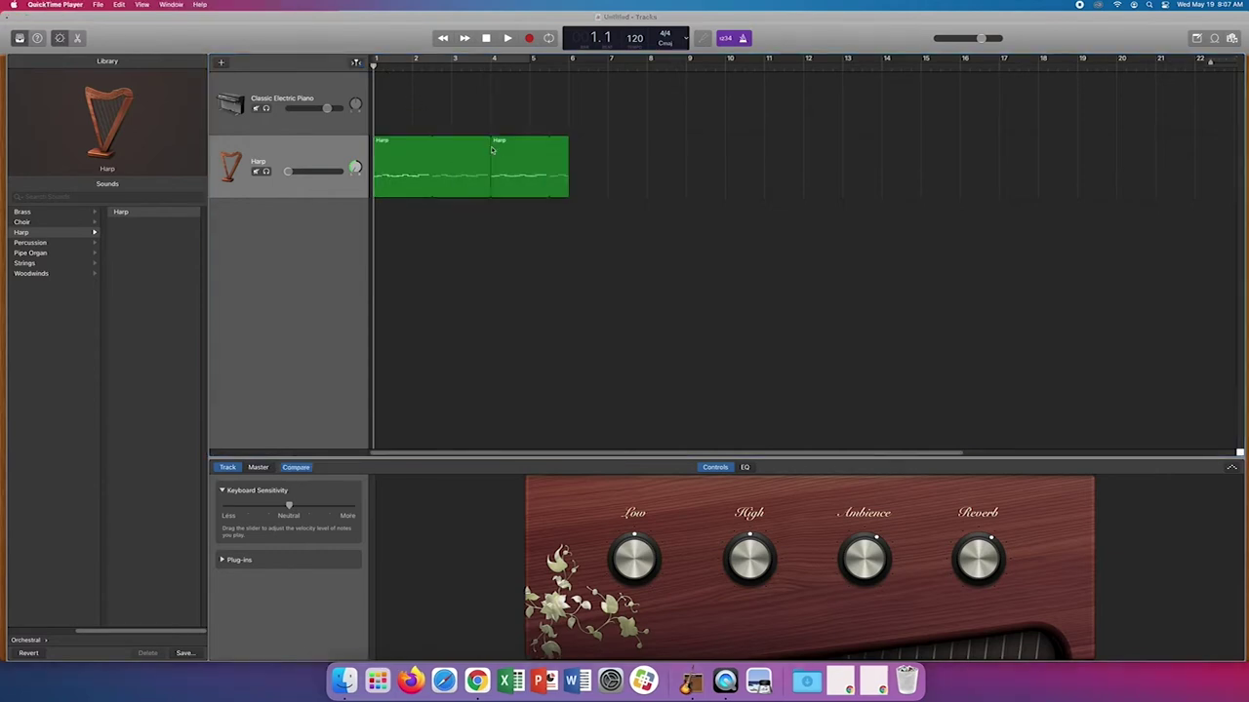
Move the playhead through bars 2, 5 and 7, then play from there
drag(374, 64, 440, 69)
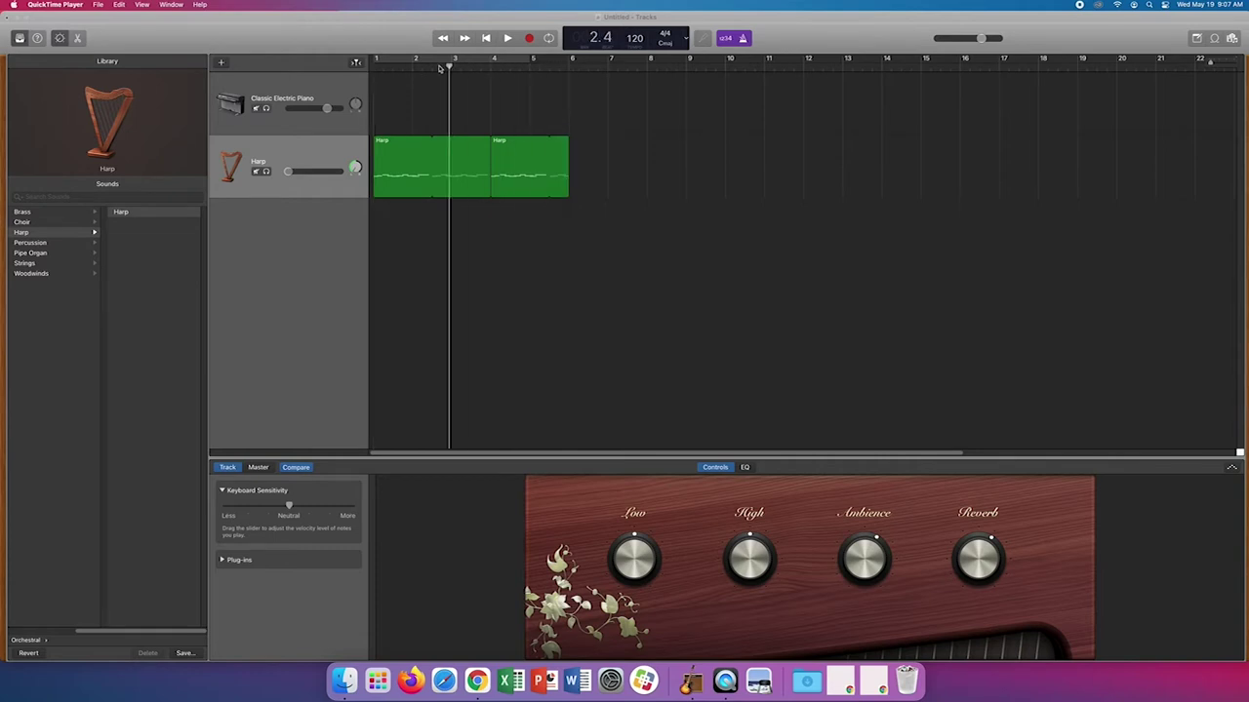
mouse_move(358, 66)
mouse_down()
mouse_move(556, 61)
mouse_move(497, 75)
mouse_move(380, 68)
mouse_move(537, 77)
mouse_move(375, 67)
mouse_up()
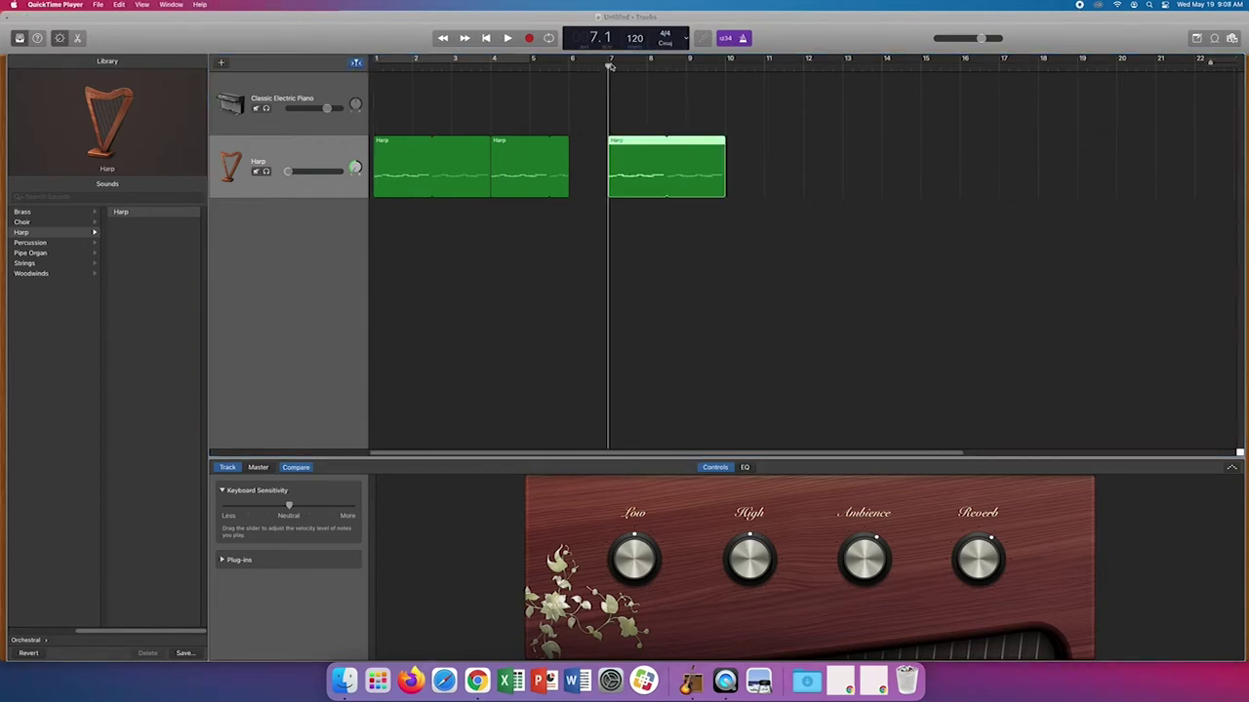
drag(609, 66, 663, 69)
key(space)
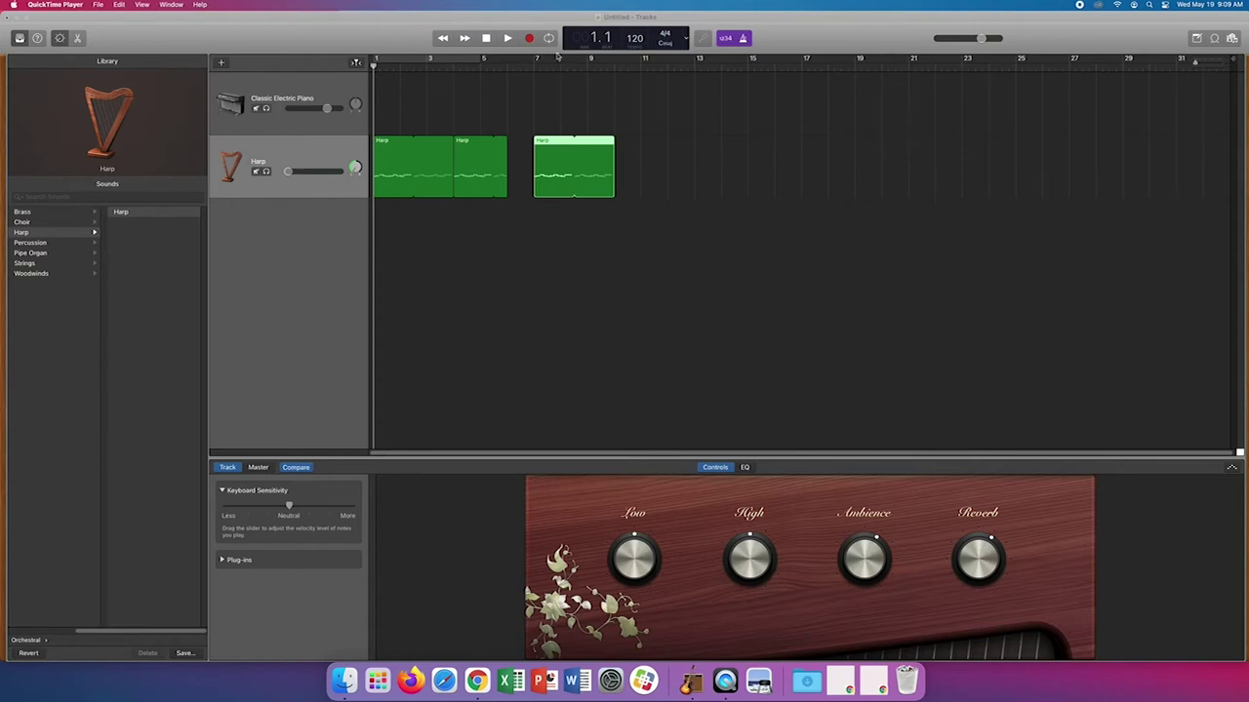
click(509, 38)
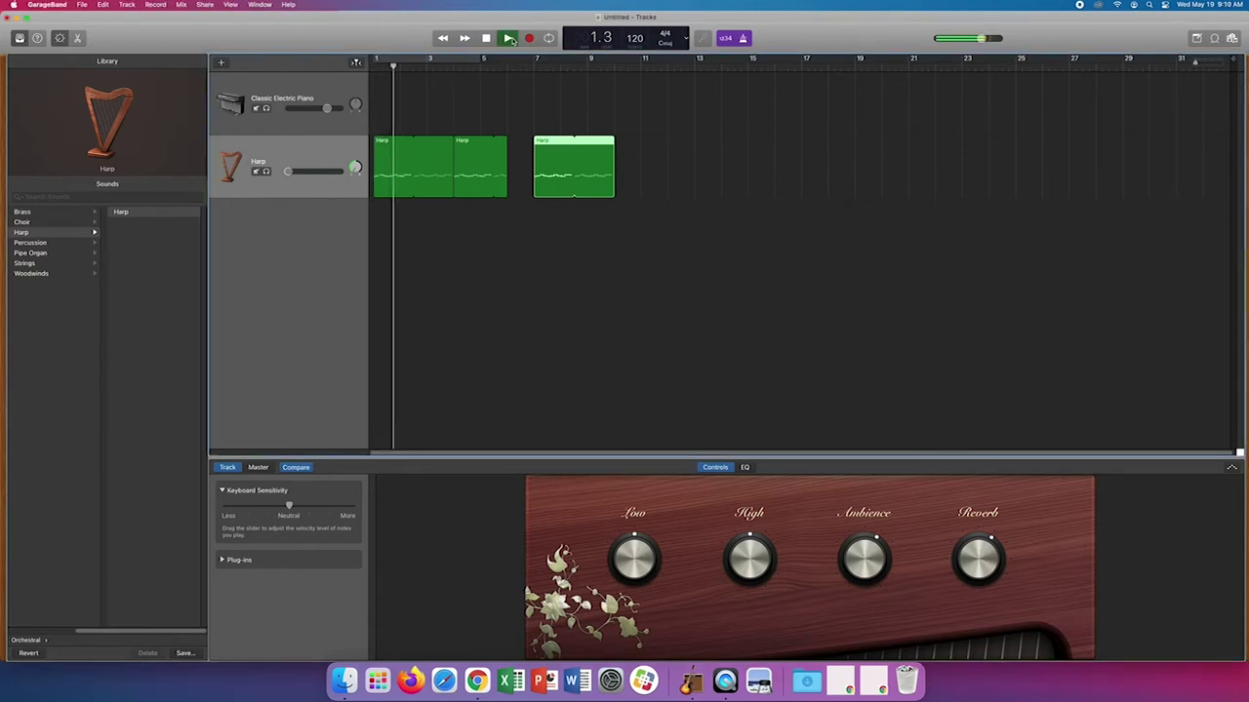
click(485, 38)
click(485, 38)
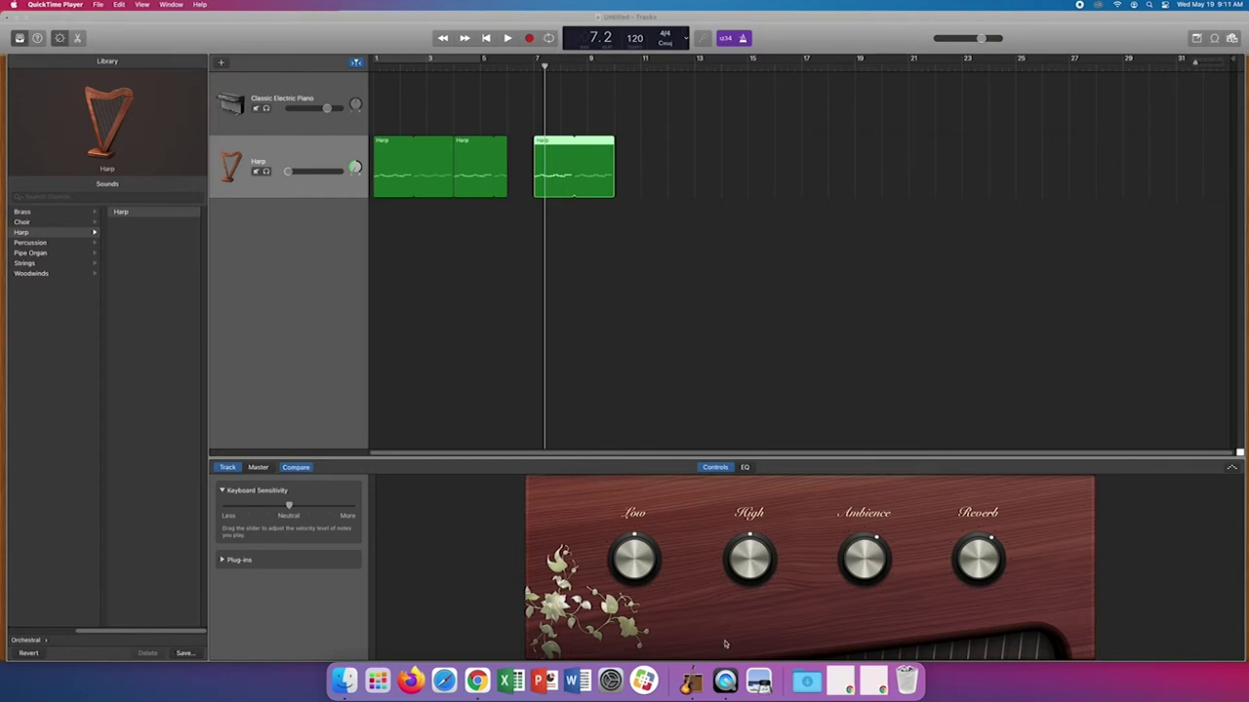
Turn on Cycle, shift the cycle range to later bars, and return the playhead to bar 7
click(549, 38)
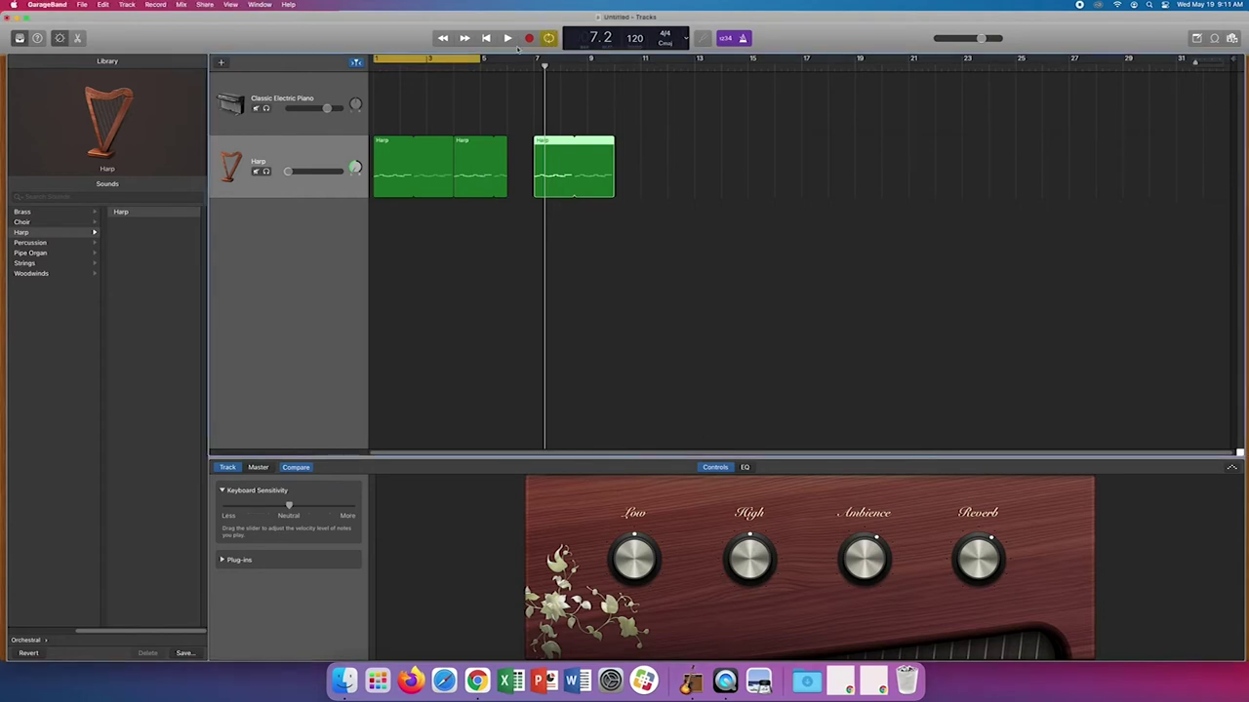
drag(448, 60, 648, 63)
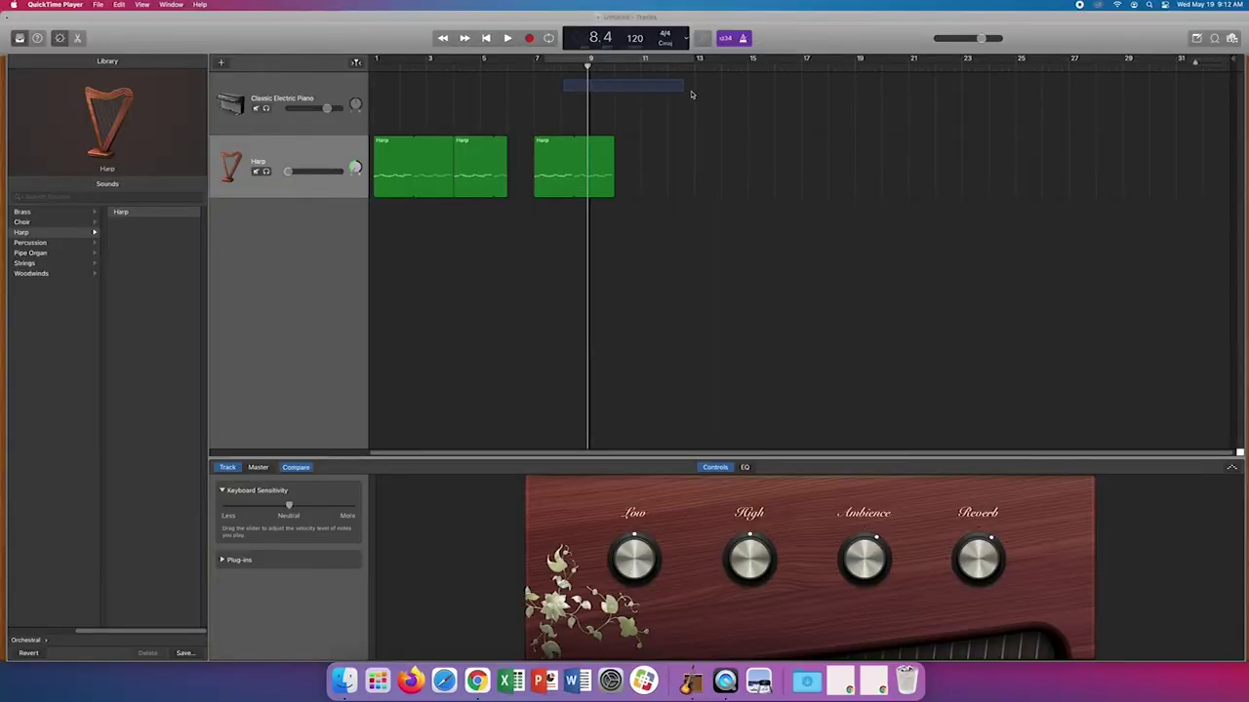
click(691, 94)
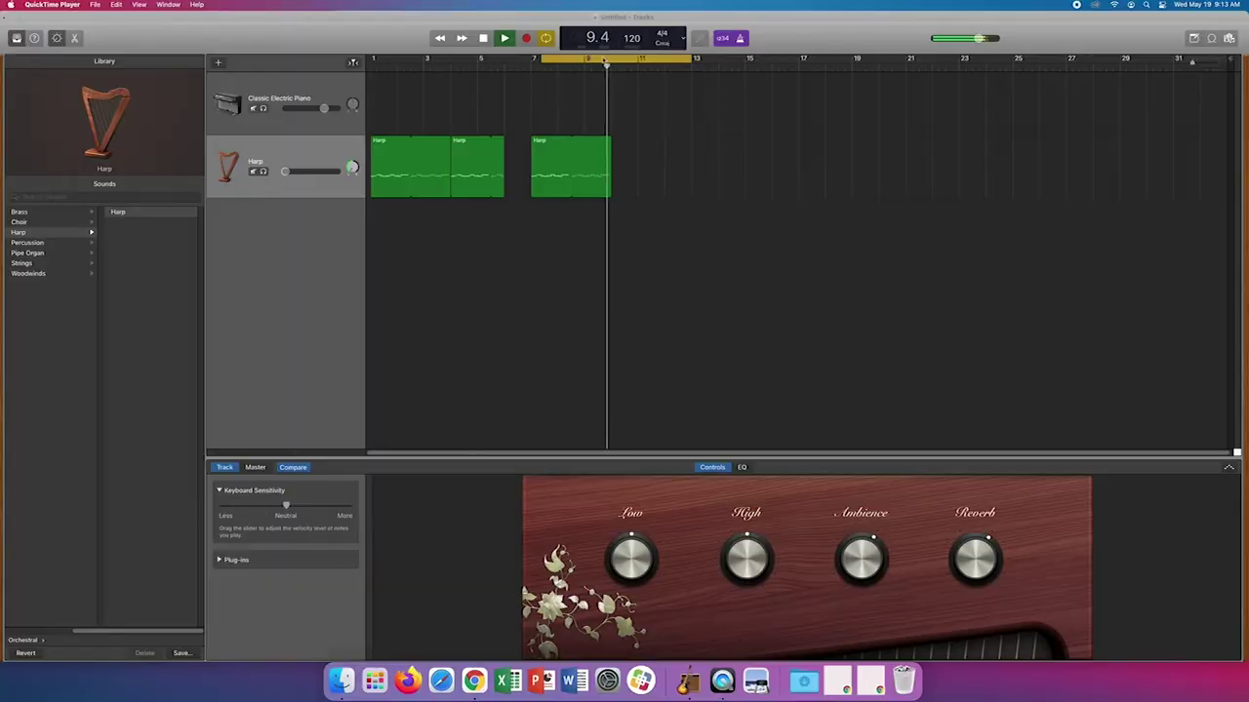
drag(611, 65, 534, 84)
click(535, 84)
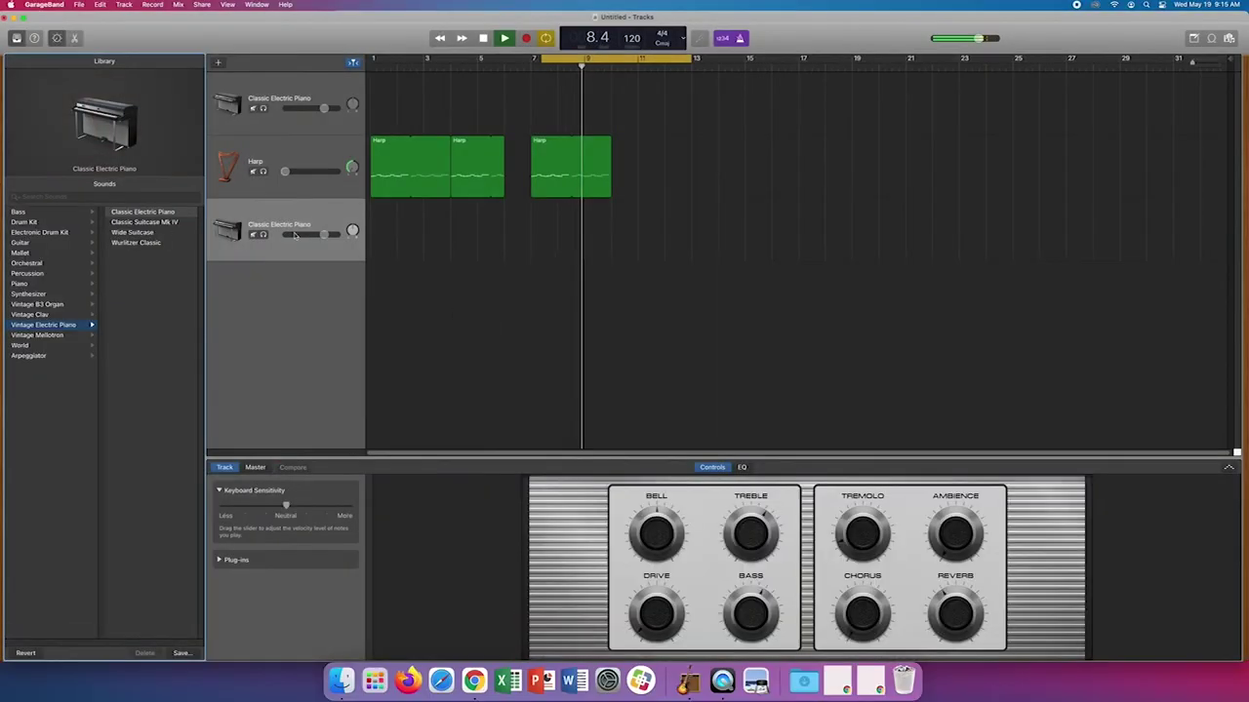
Give the third track the Wurlitzer Classic sound and bring up Musical Typing
click(144, 243)
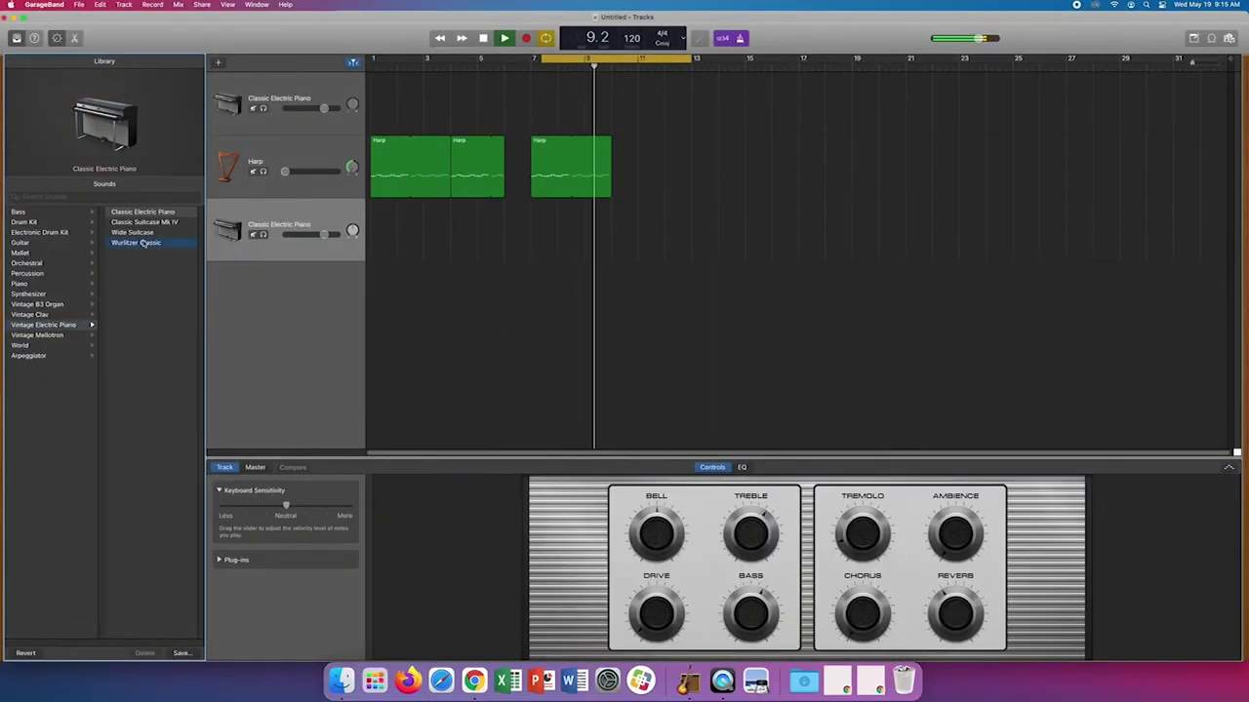
key(super+k)
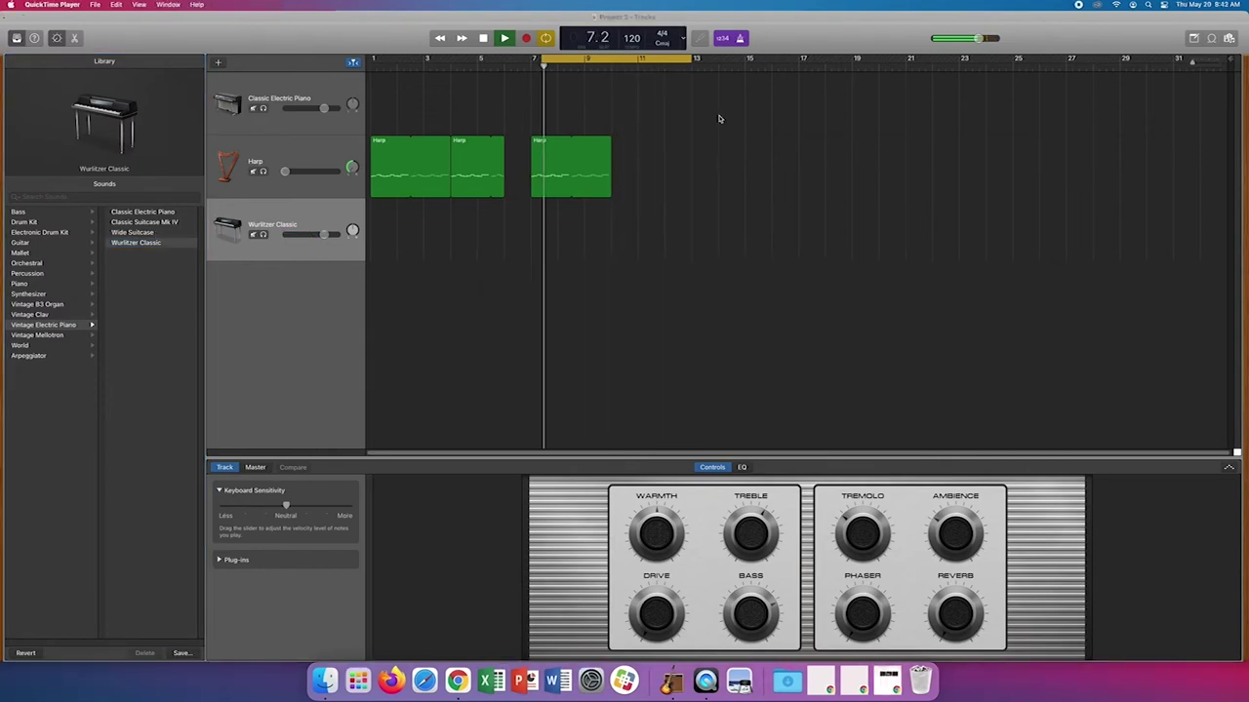
click(683, 39)
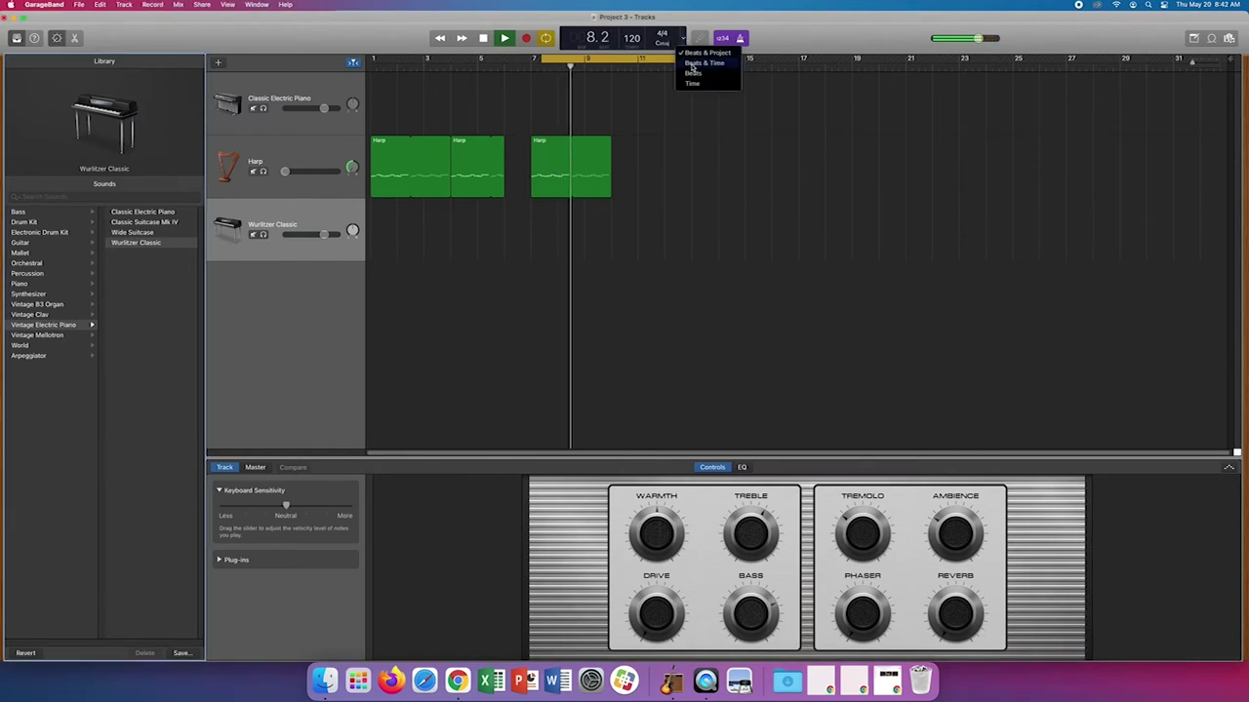
Set the position display to Beats & Time, then play the cycled section
click(691, 64)
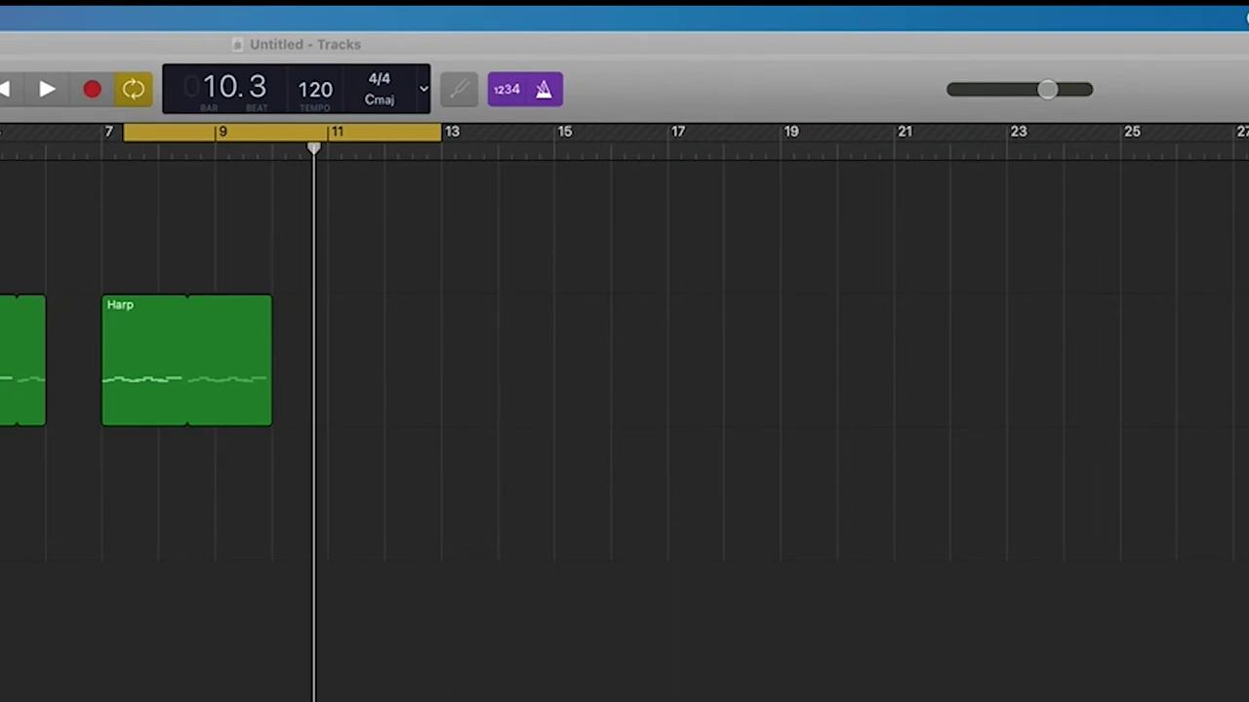
click(424, 89)
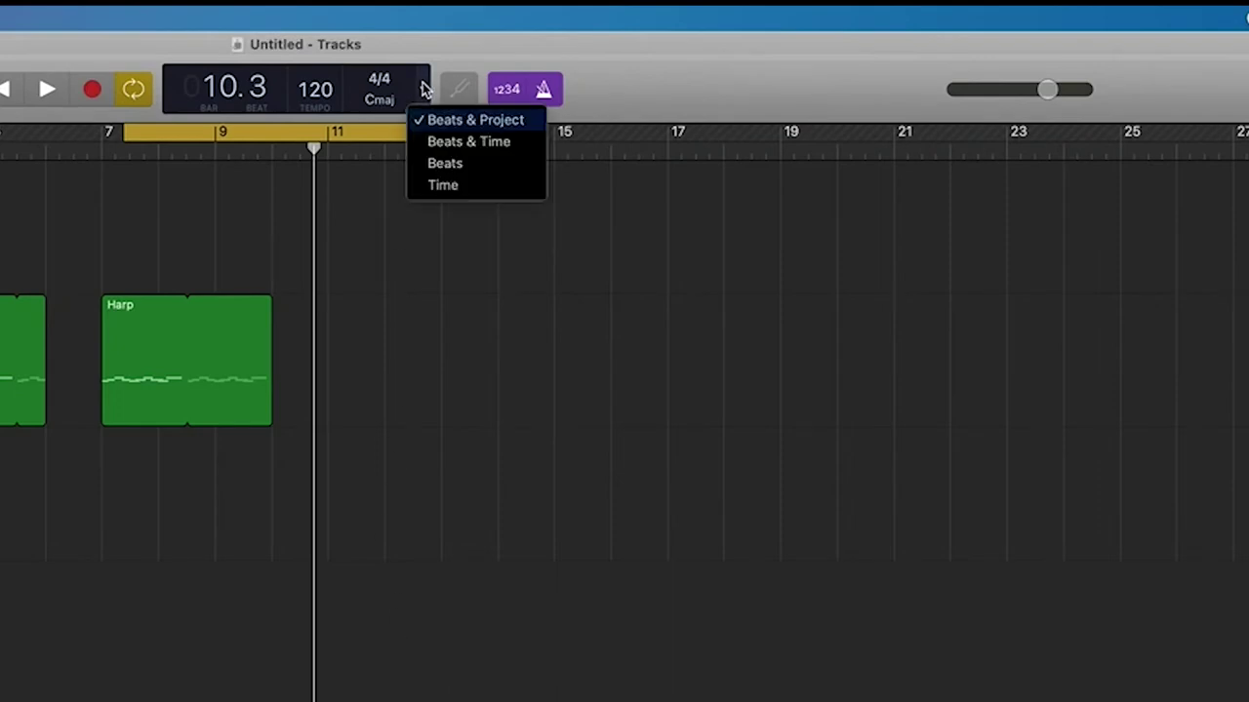
click(444, 144)
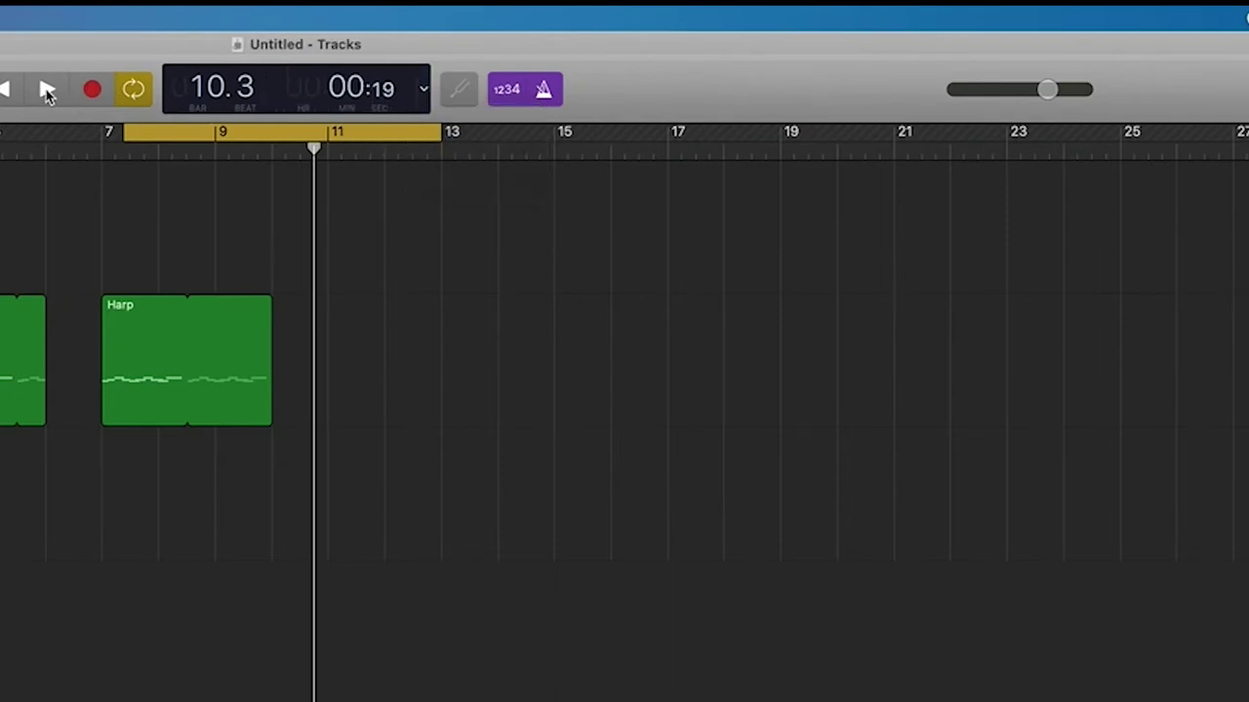
click(47, 89)
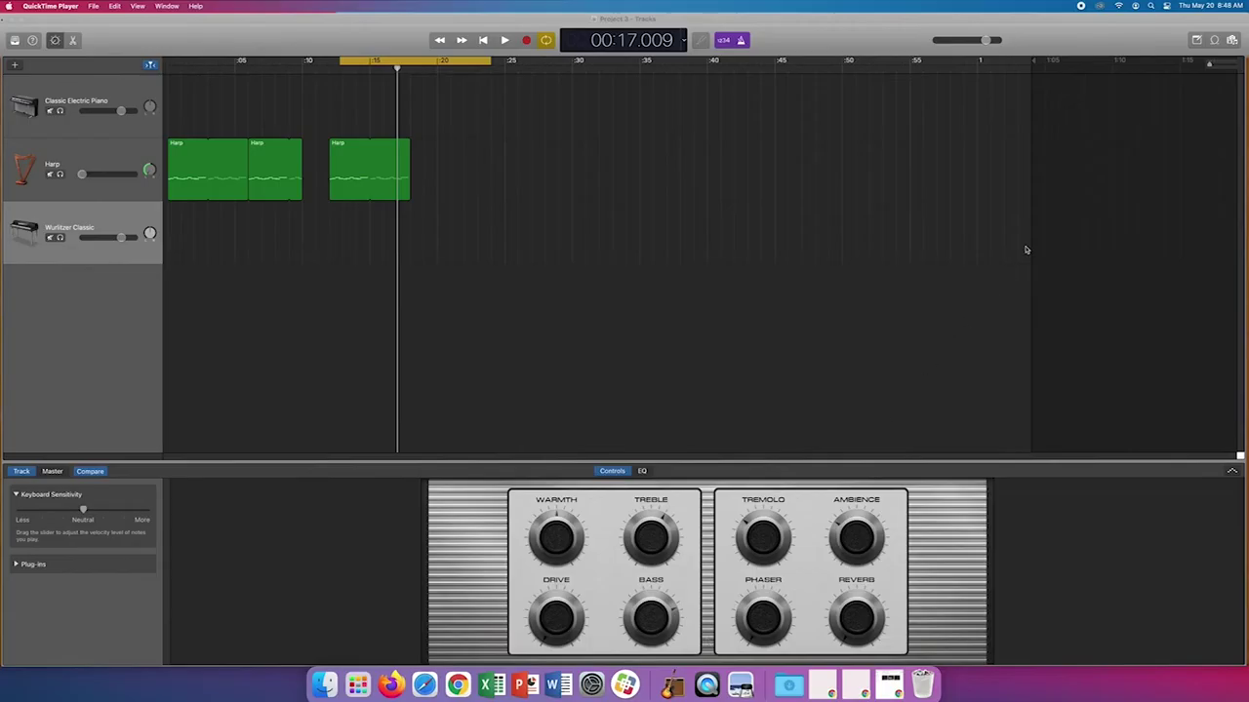
Filter Apple Loops to All Drums, genre Deep House, and audition Subterranean Beat 01
click(1215, 40)
click(1215, 40)
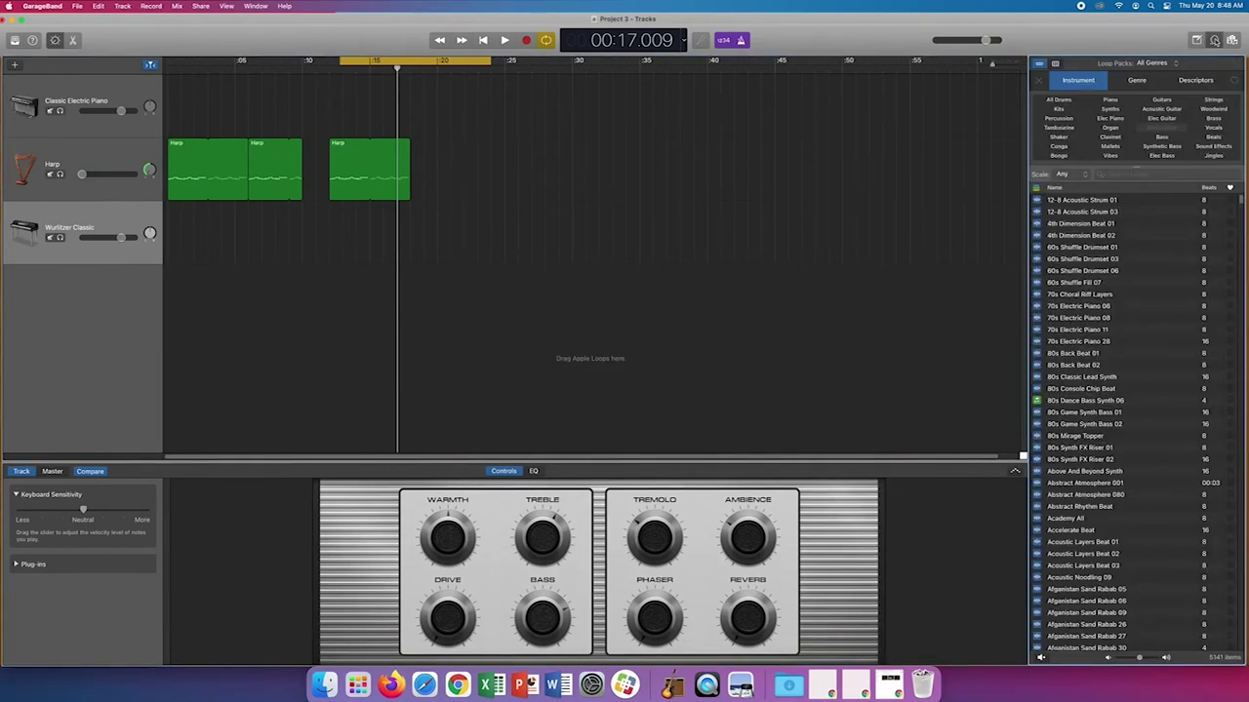
click(1064, 102)
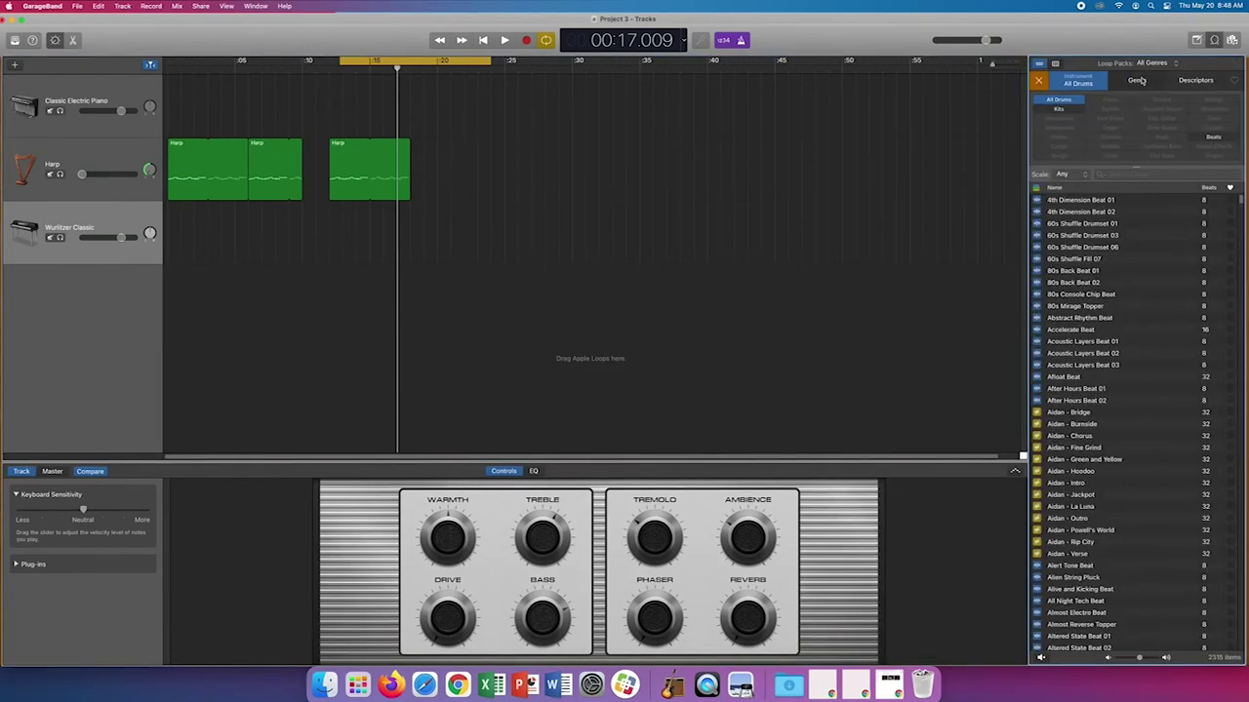
click(1139, 81)
click(1110, 128)
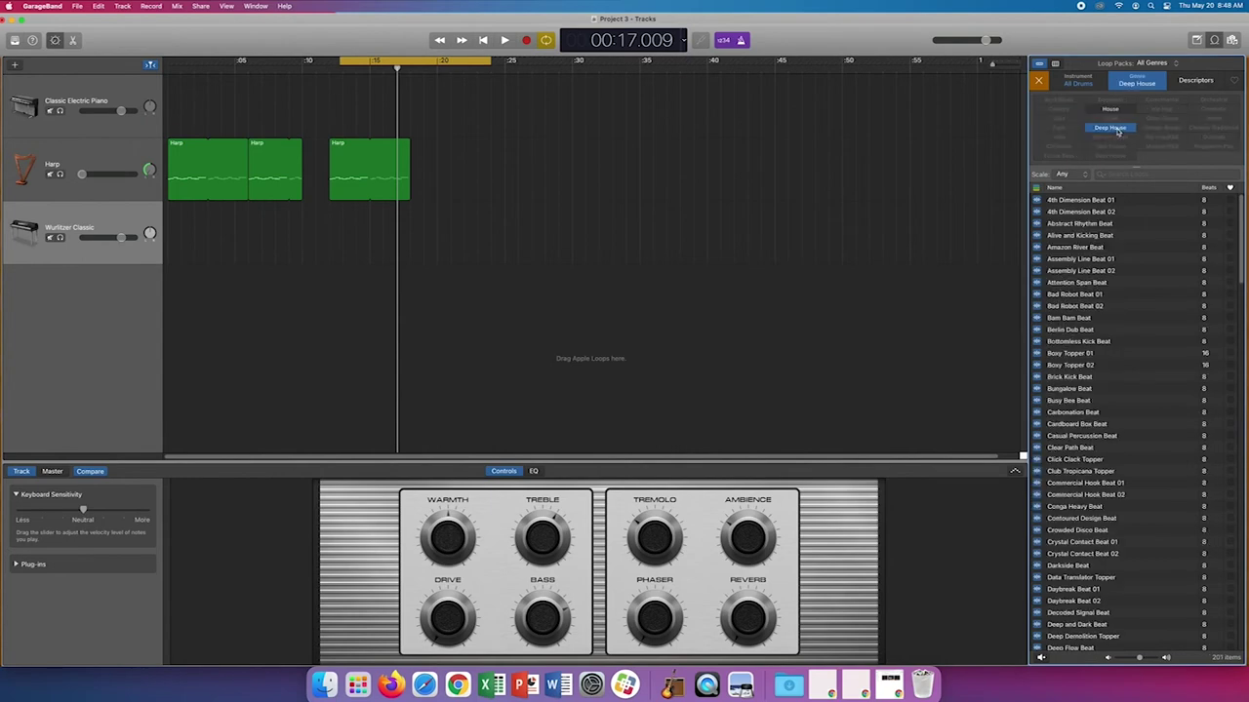
scroll(1241, 202, down, 5)
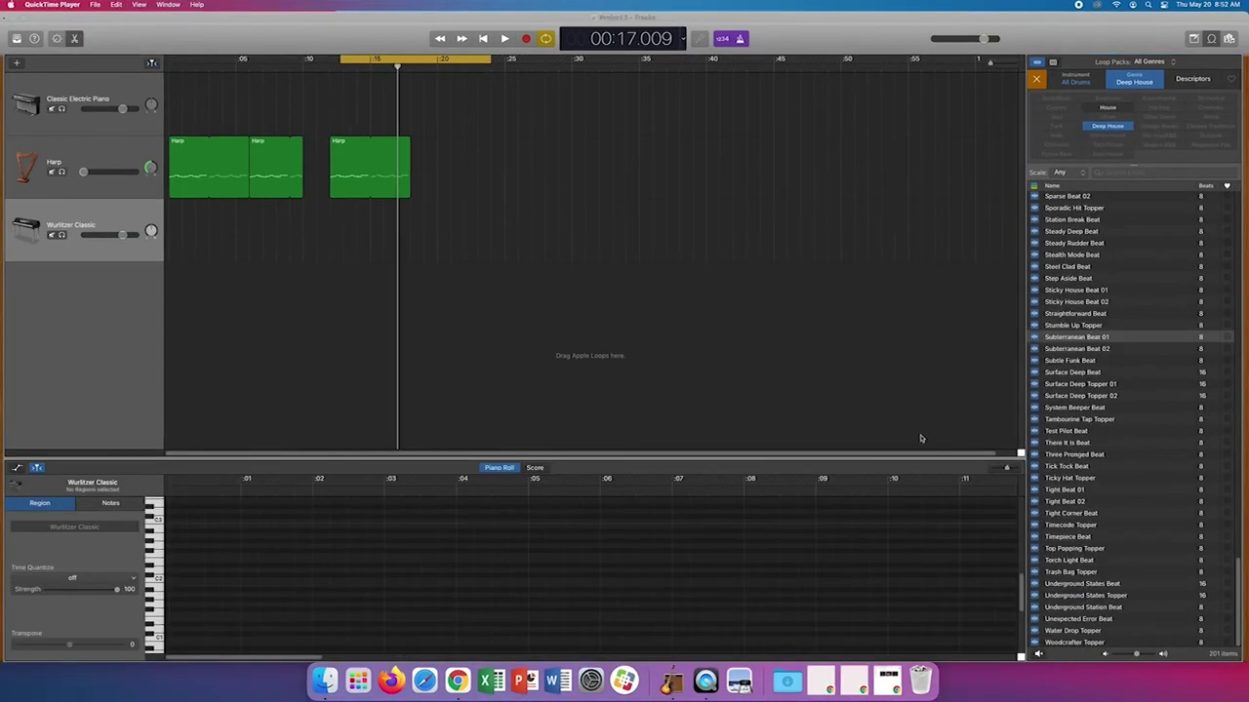
click(1056, 339)
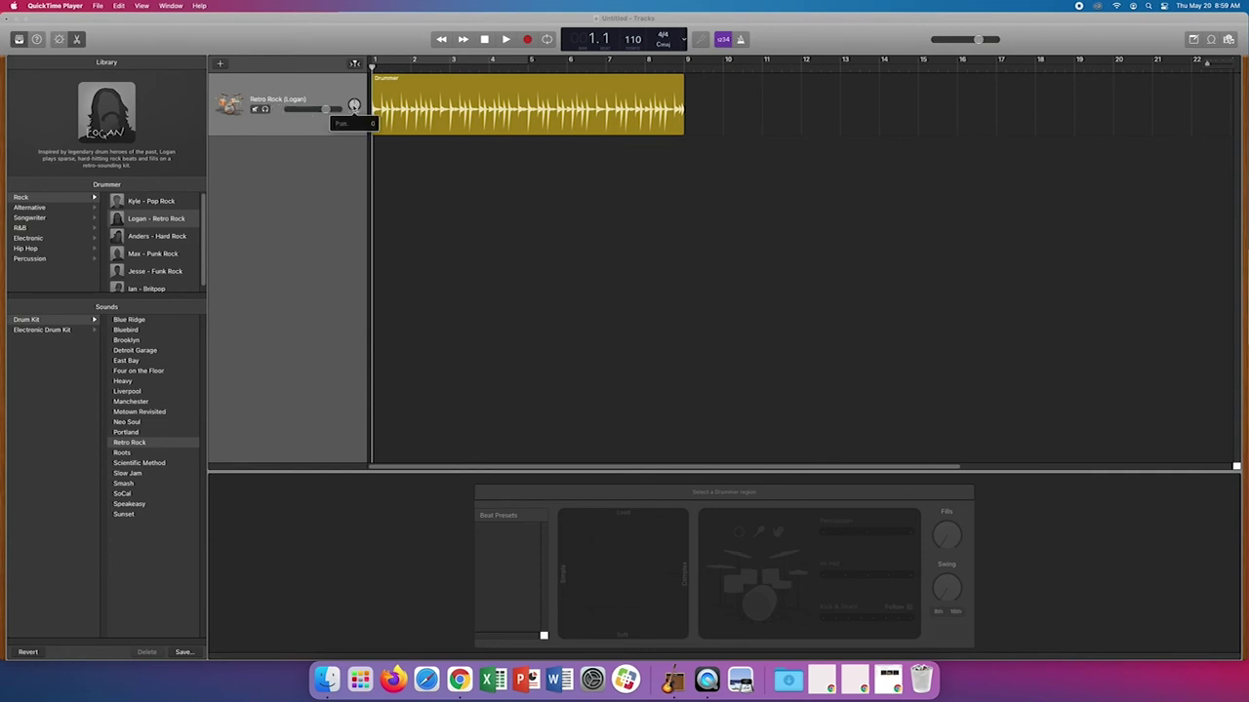
Switch the drummer to Anders – Hard Rock, play the beat, and open the Drummer Editor
click(344, 145)
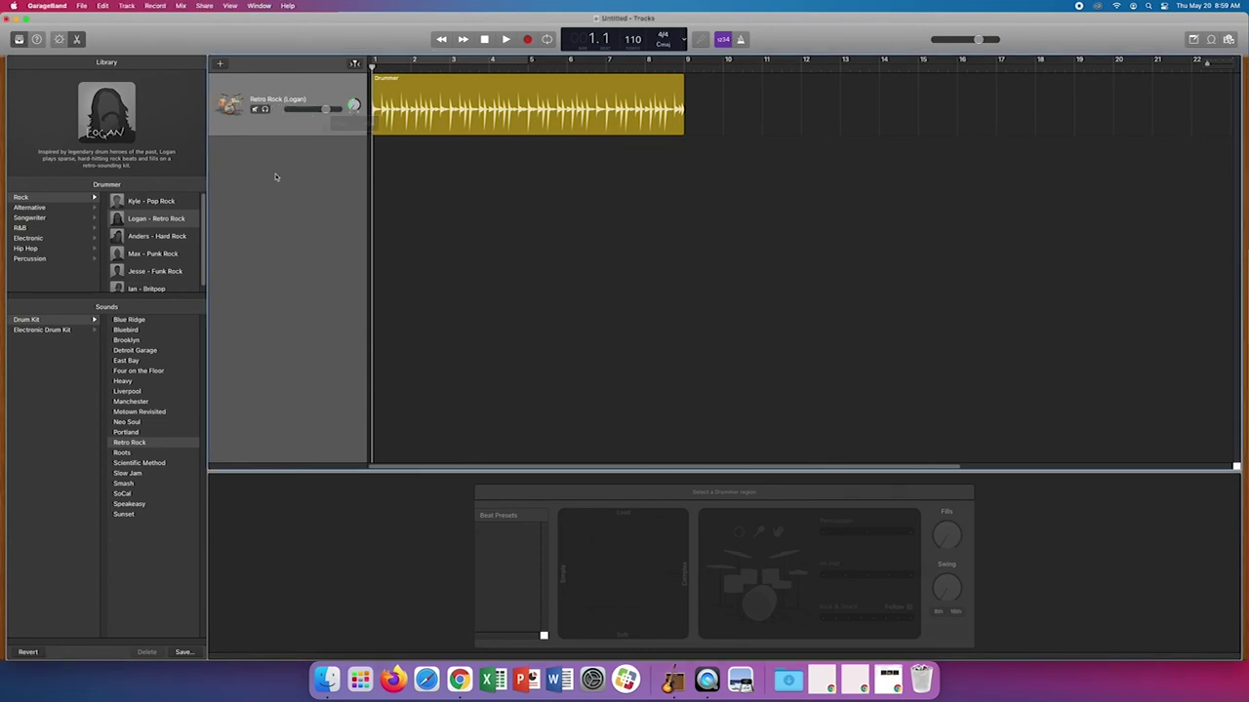
click(174, 238)
click(506, 38)
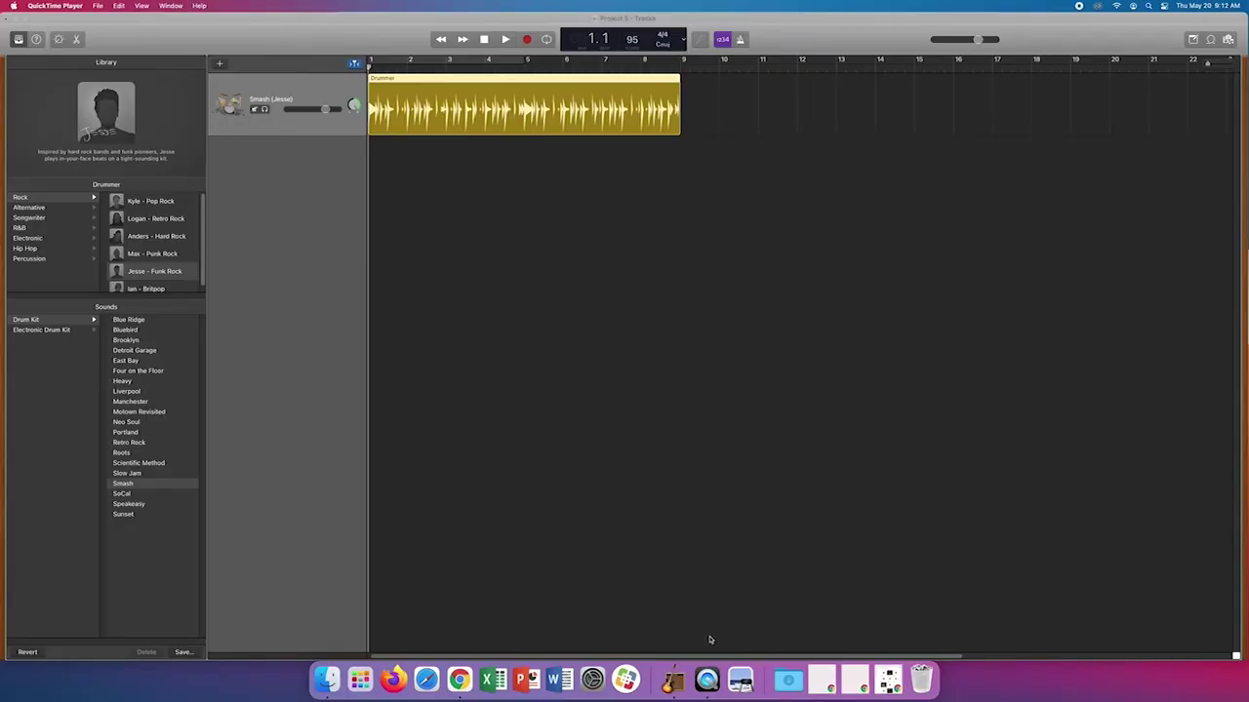
double_click(619, 119)
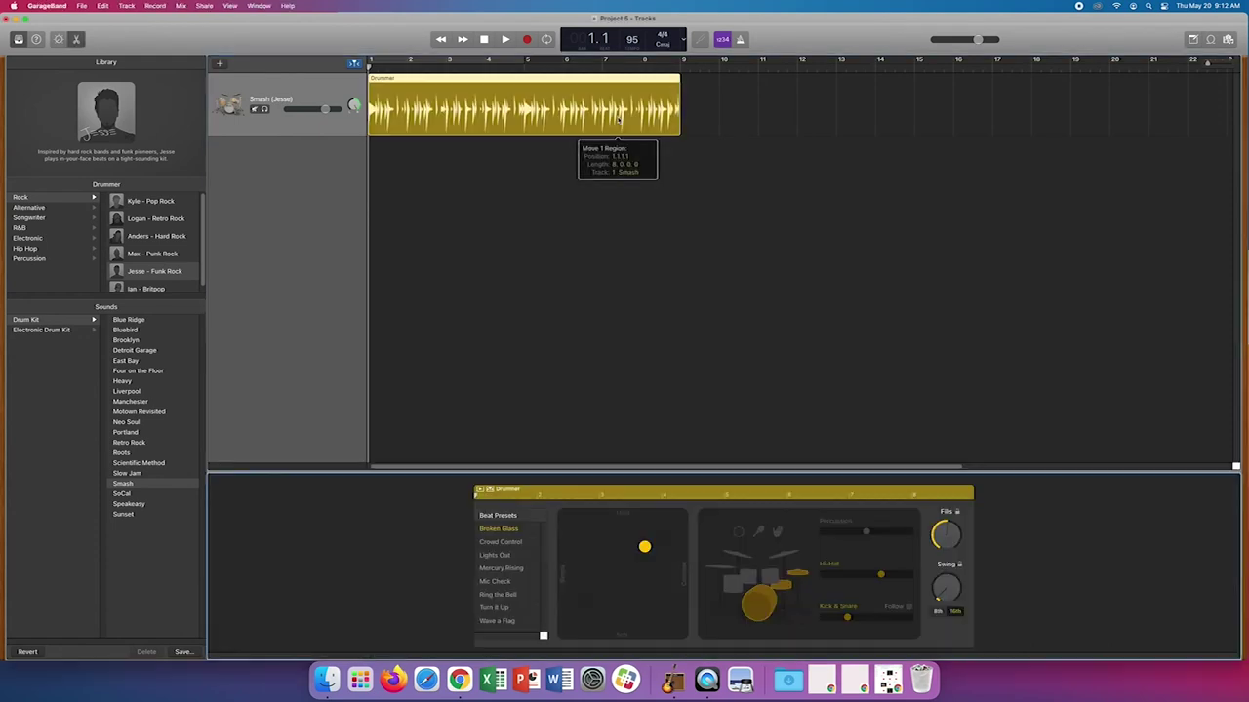